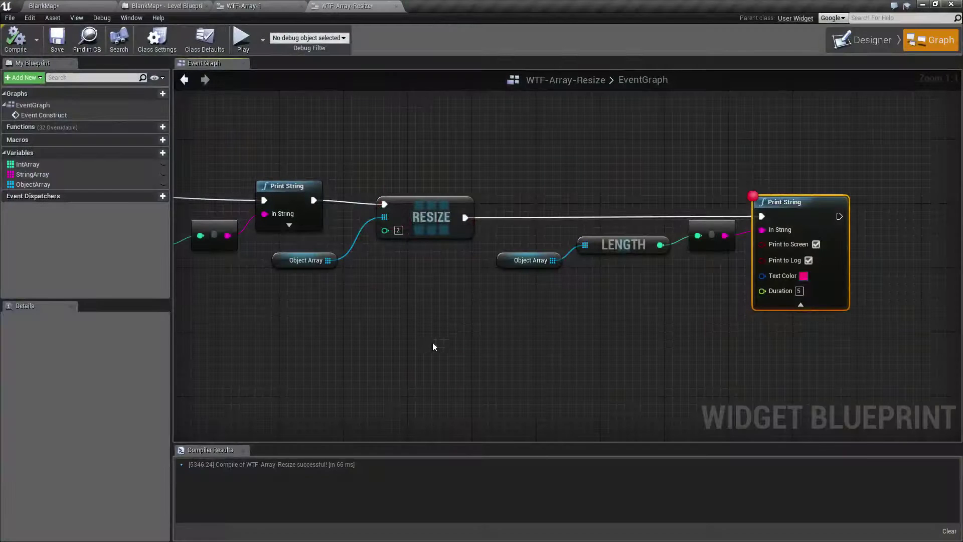
Pan to the RESIZE node and inspect its size input
right_drag(433, 343, 488, 370)
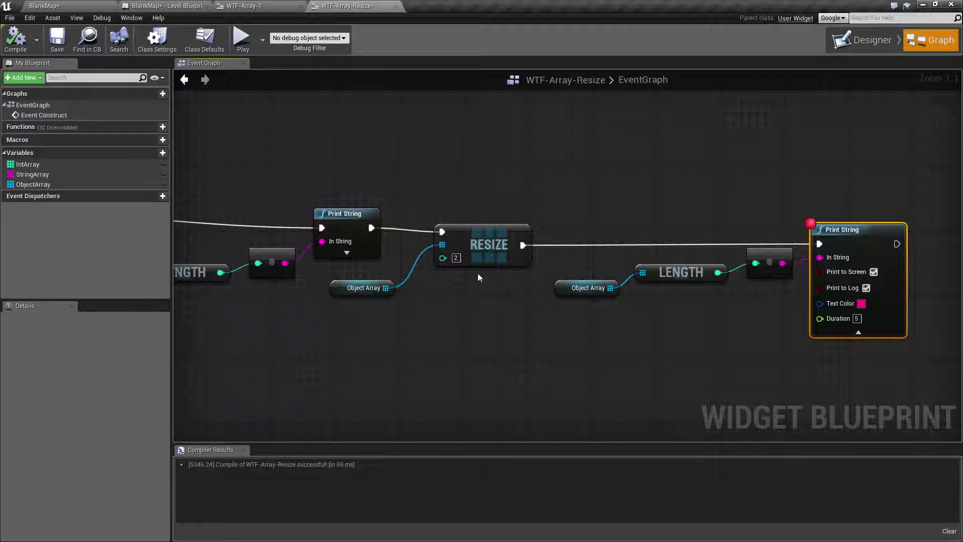
click(482, 254)
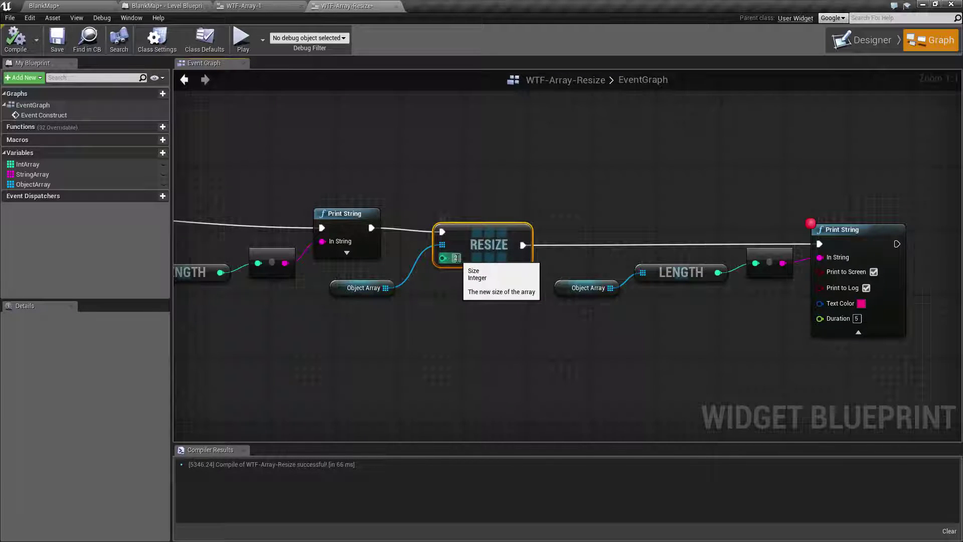
text(2)
click(452, 302)
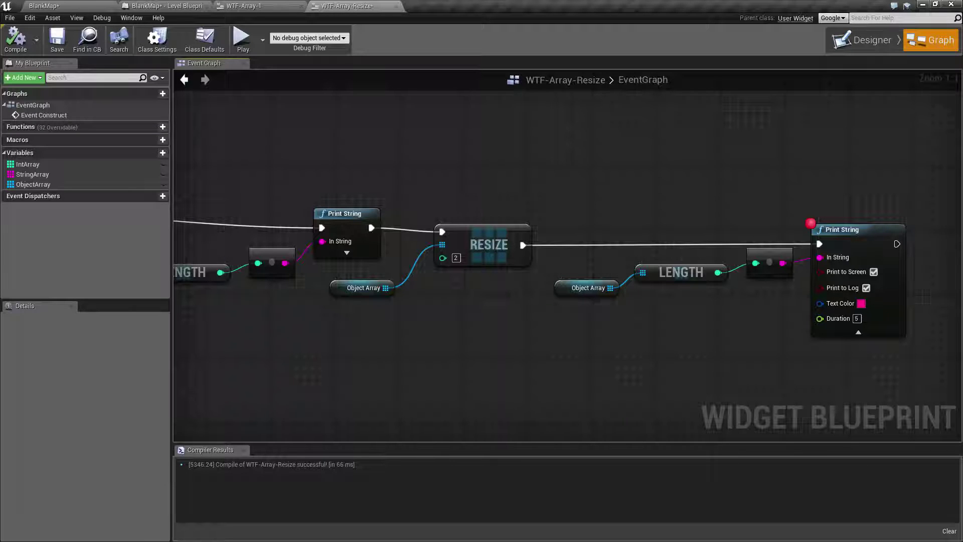
scroll(902, 396, down, 1)
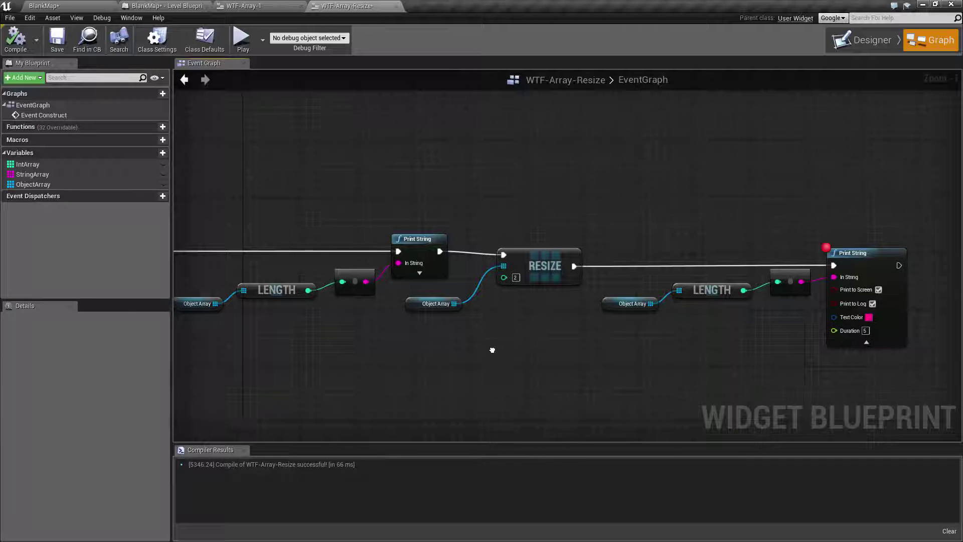
Select the Object Array getter and expand its five default elements in Details
right_drag(520, 321, 559, 319)
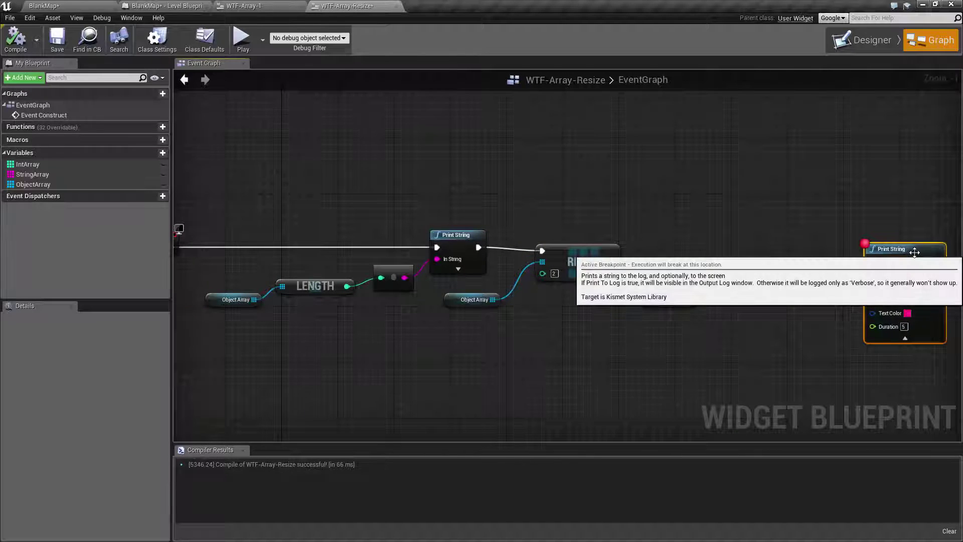
mouse_move(727, 360)
right_down()
mouse_move(628, 368)
mouse_move(755, 357)
right_up()
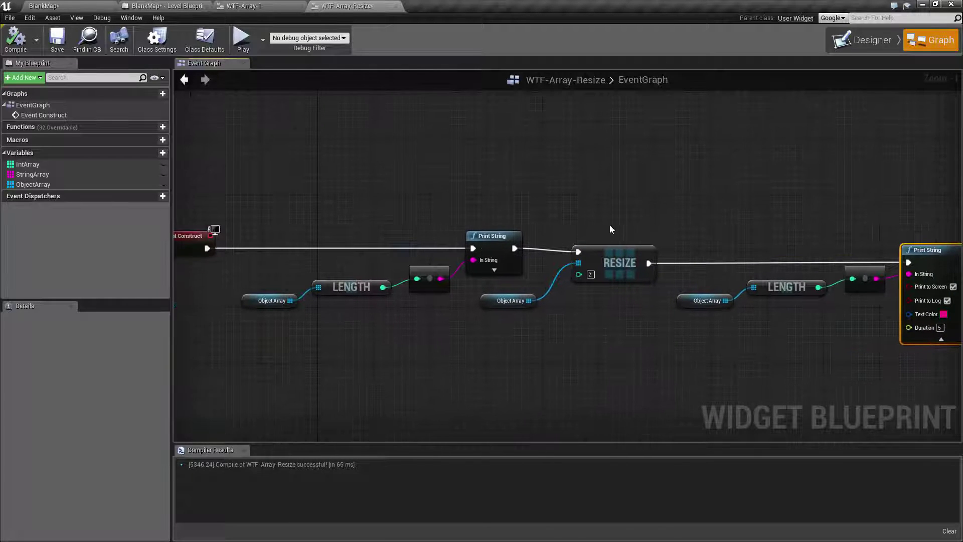
click(608, 263)
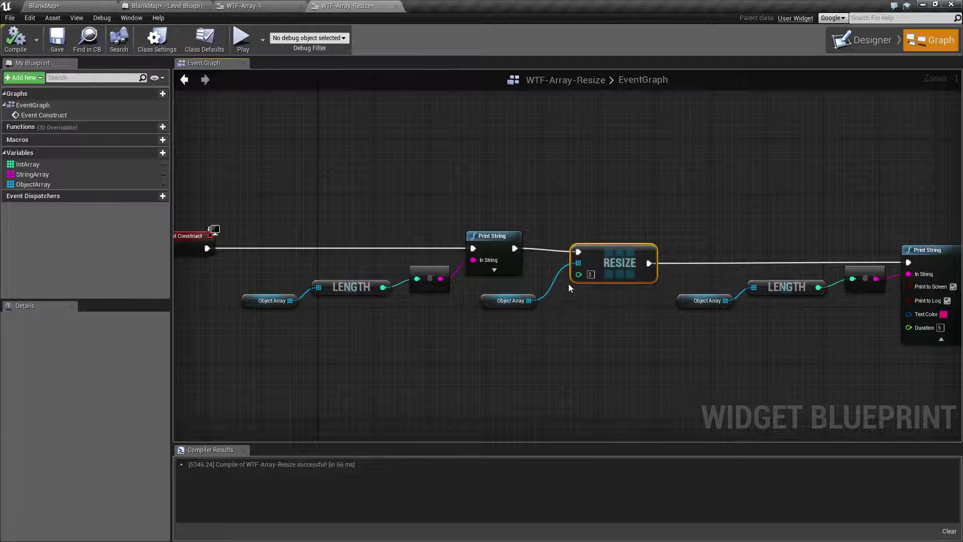
click(512, 300)
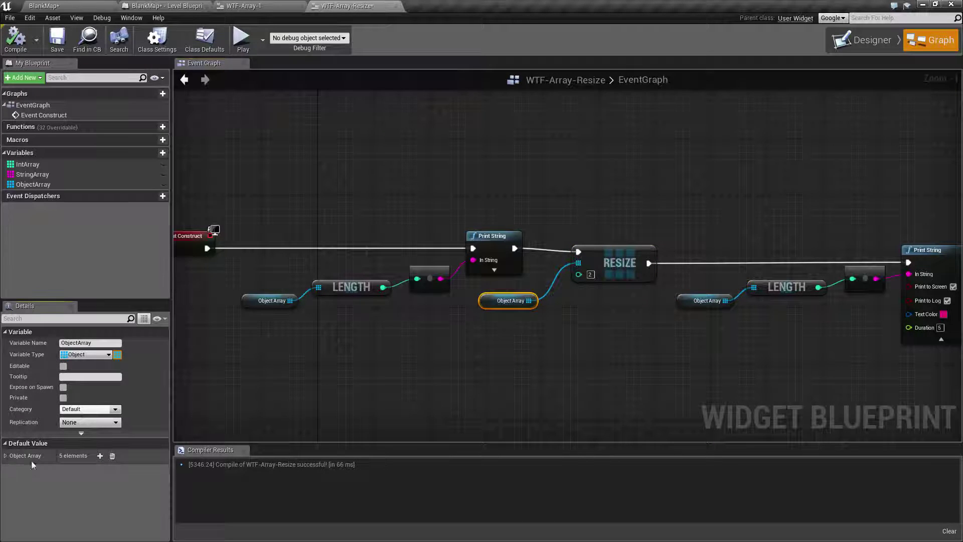
click(7, 457)
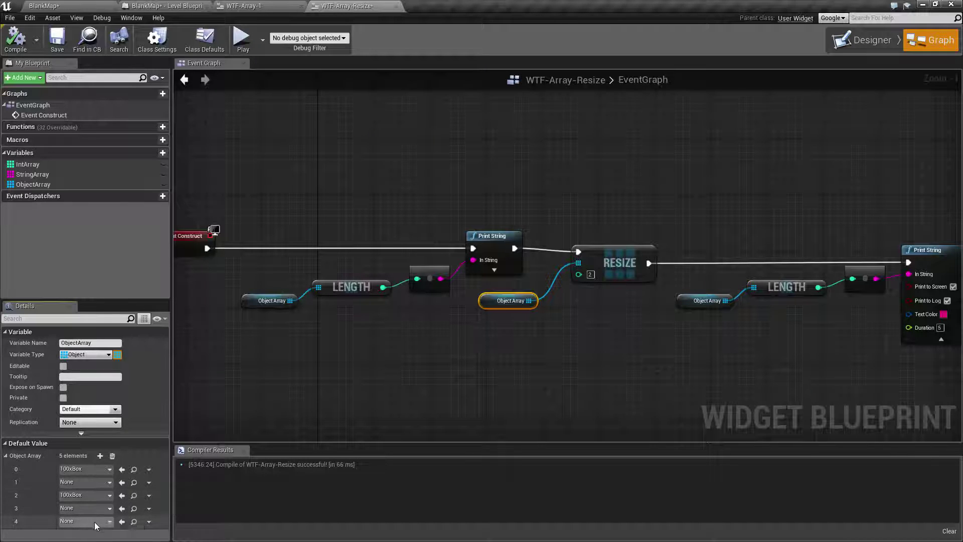
Run and close a game preview, then select the final Print String node
click(242, 39)
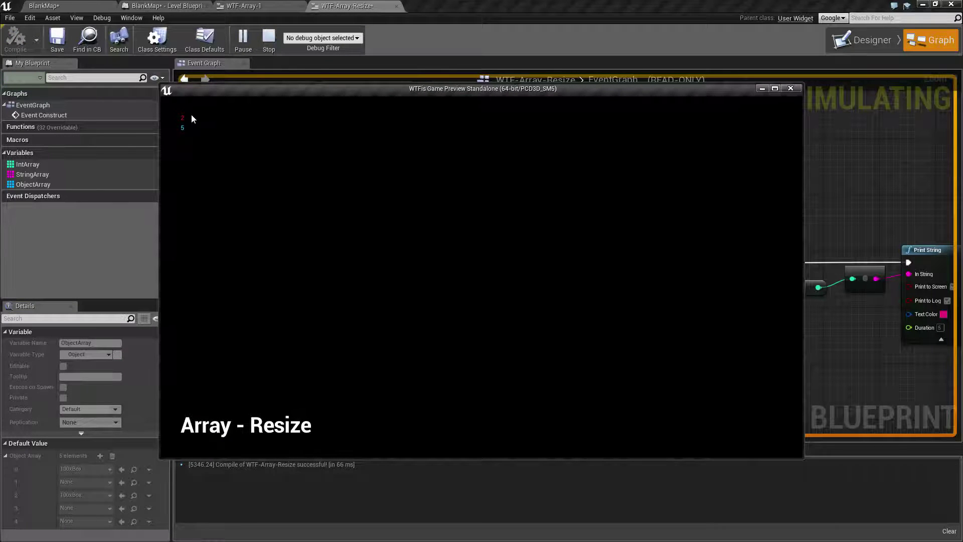
click(790, 88)
click(935, 255)
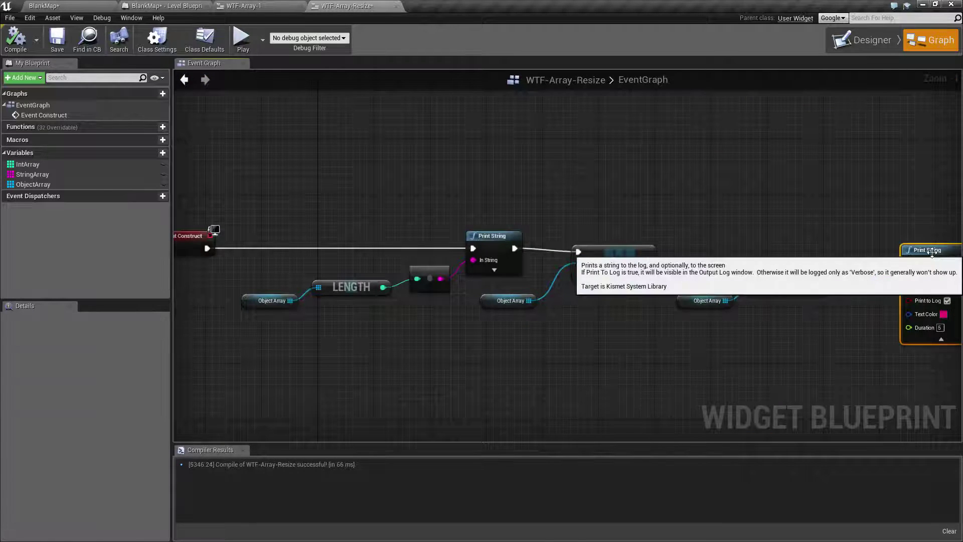
Simulate the widget until the final Print String breakpoint, then stop
click(245, 41)
scroll(331, 323, up, 2)
right_drag(330, 323, 438, 312)
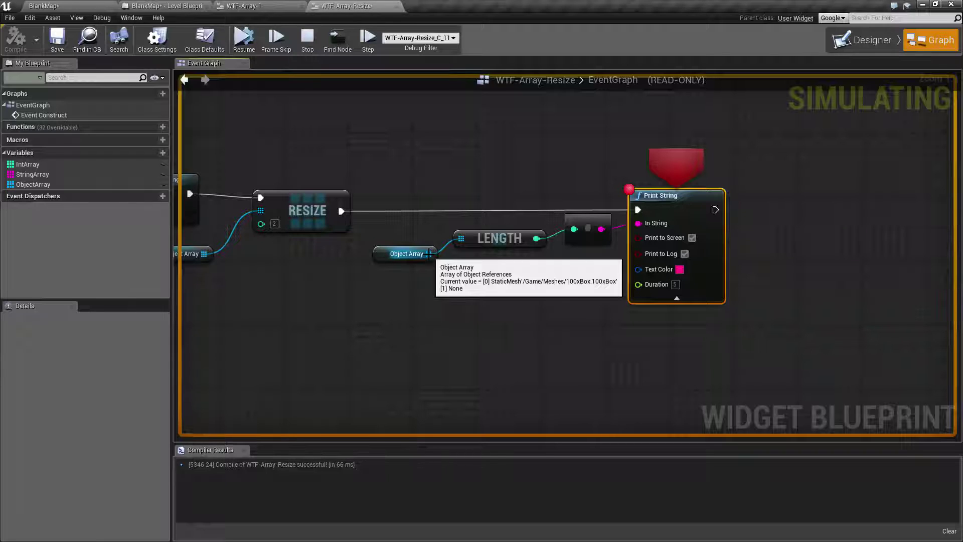
click(307, 37)
Commit array size 10 on RESIZE and rerun the simulation to the breakpoint
right_drag(311, 314, 468, 350)
text(10)
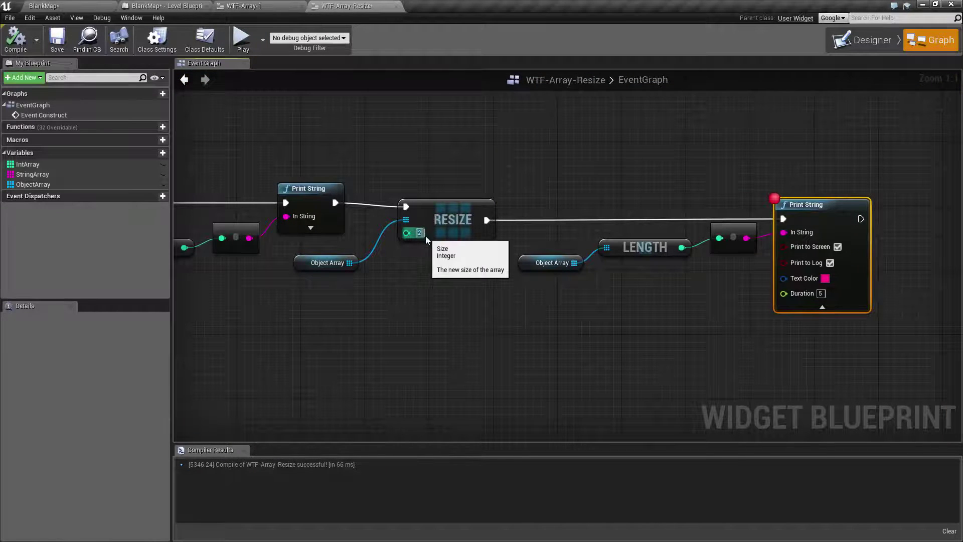
click(425, 279)
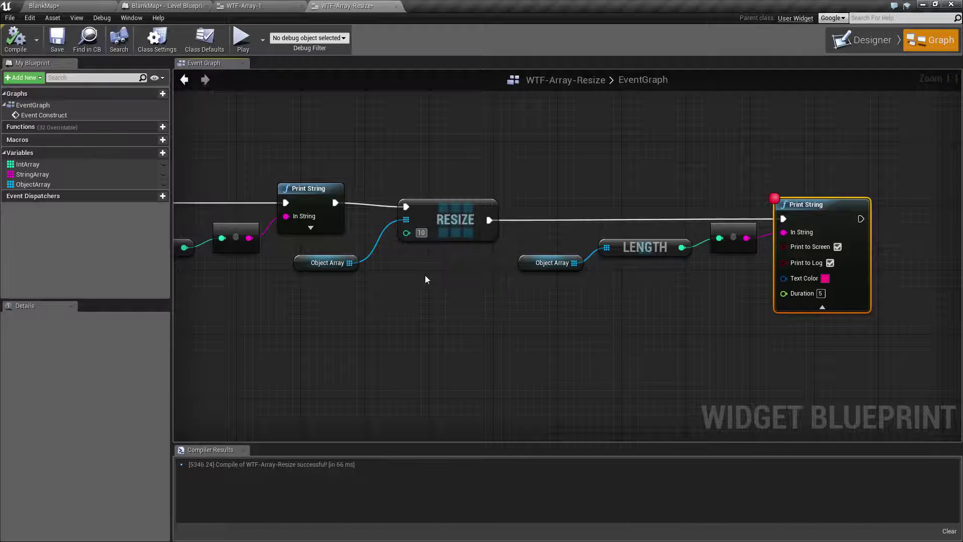
click(242, 38)
mouse_move(625, 302)
right_down()
mouse_move(369, 304)
mouse_move(451, 292)
right_up()
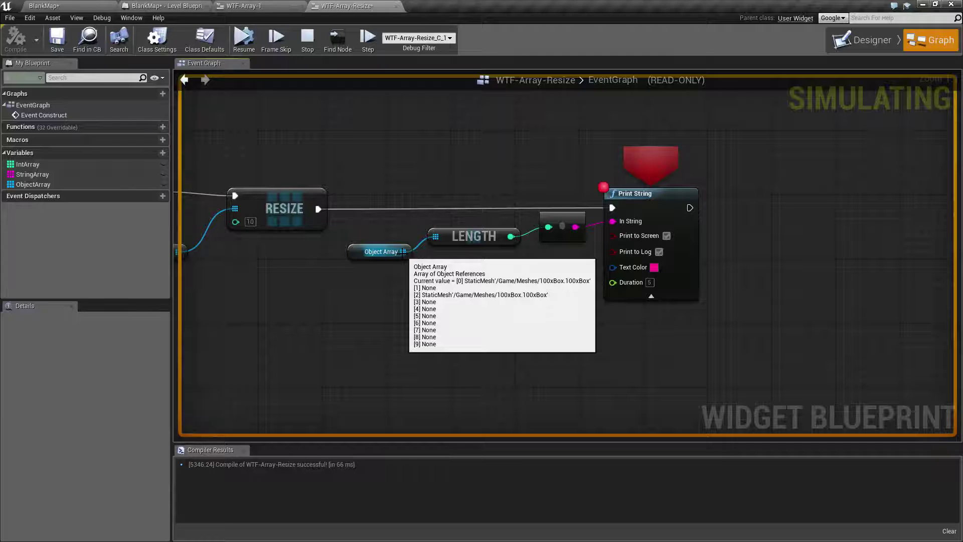
Stop simulating, preview the game printing lengths 5 and 10, and close it
click(309, 42)
click(244, 39)
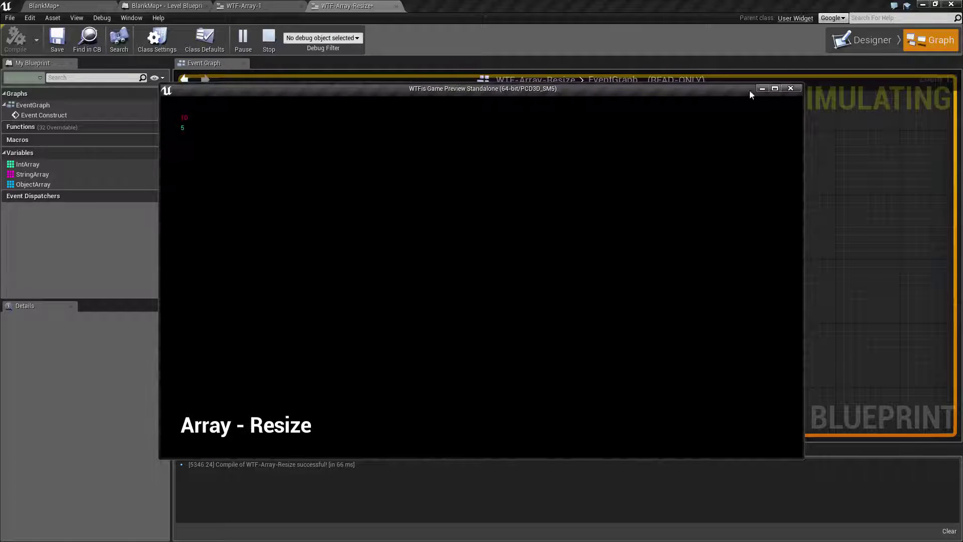
click(790, 89)
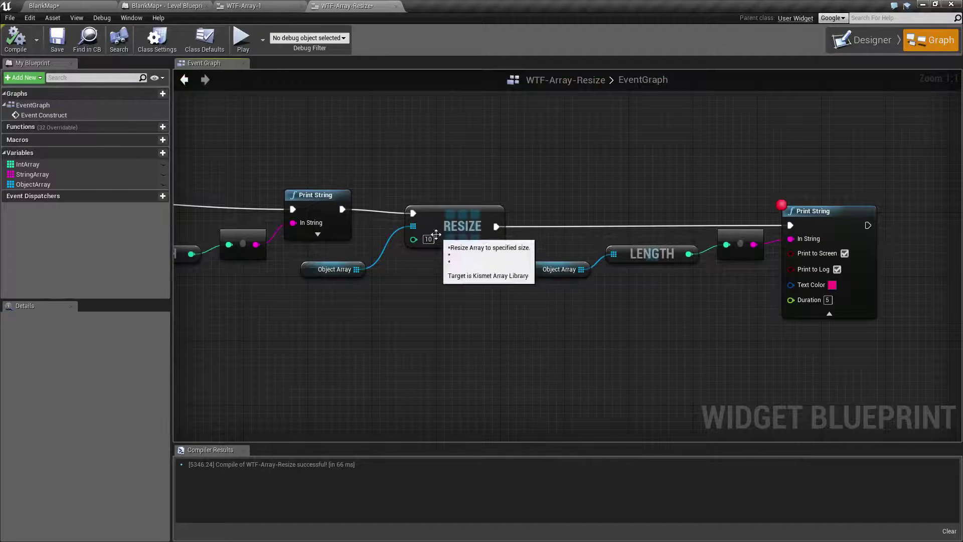
Disconnect the Object Array getter from the Resize node
click(335, 270)
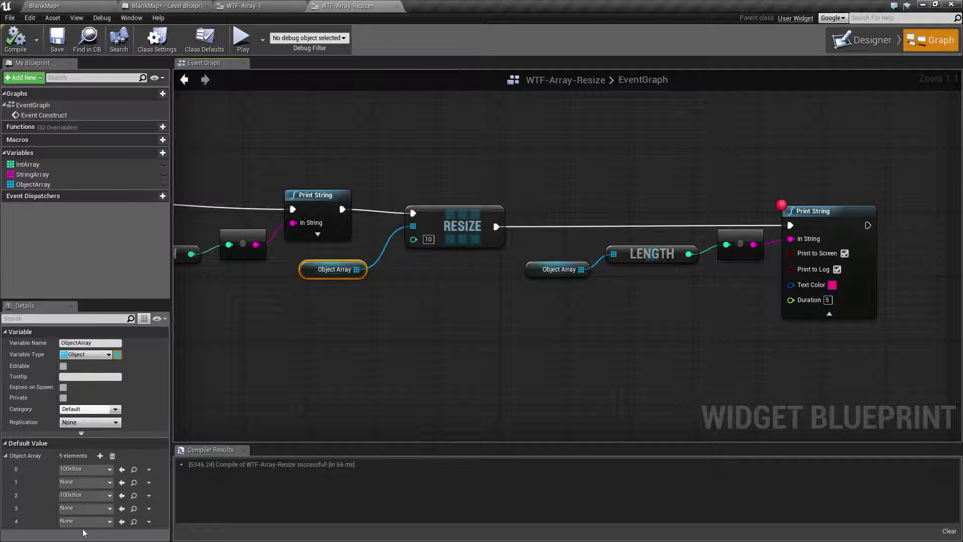
right_drag(422, 301, 536, 271)
alt+click(531, 208)
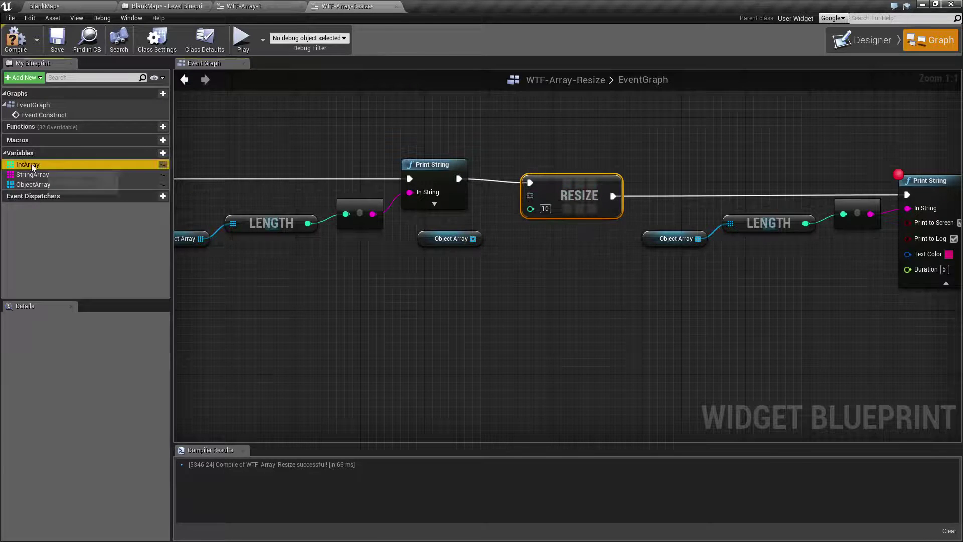
Wire a new Int Array getter into Resize, show its three defaults, and compile
drag(28, 164, 423, 281)
click(440, 292)
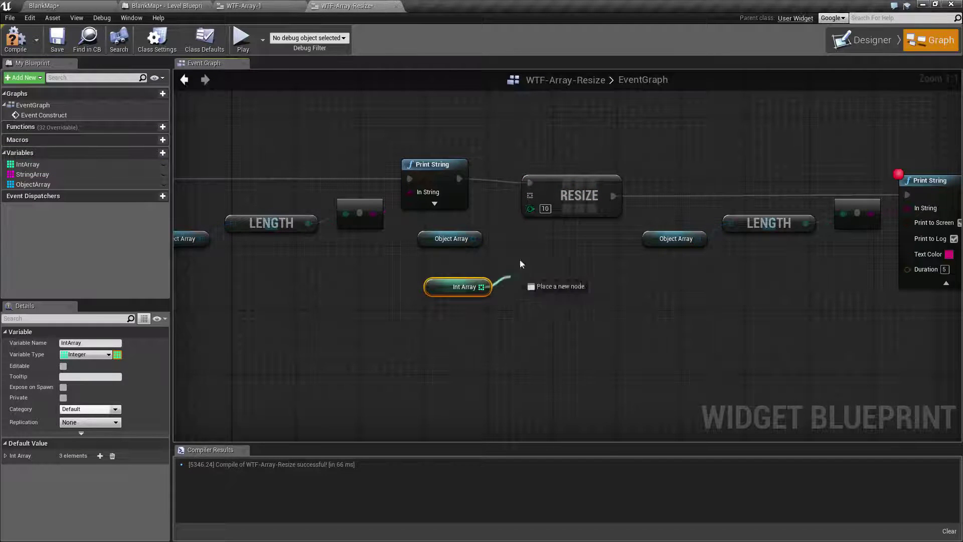
drag(482, 287, 530, 196)
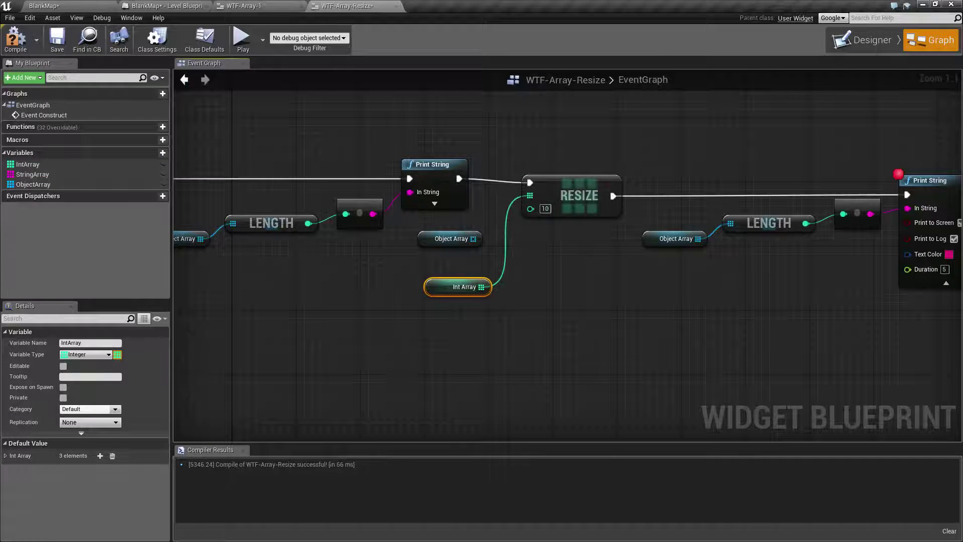
click(8, 455)
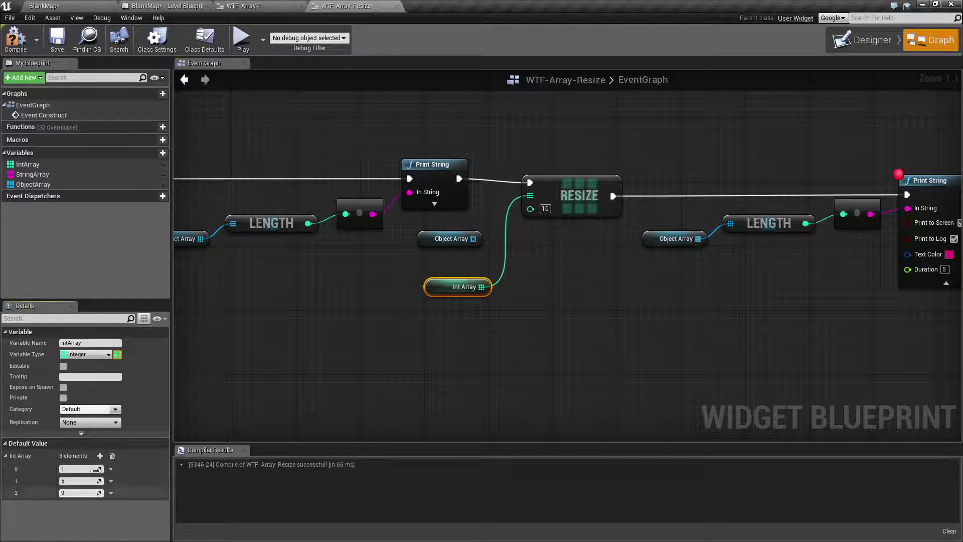
click(15, 38)
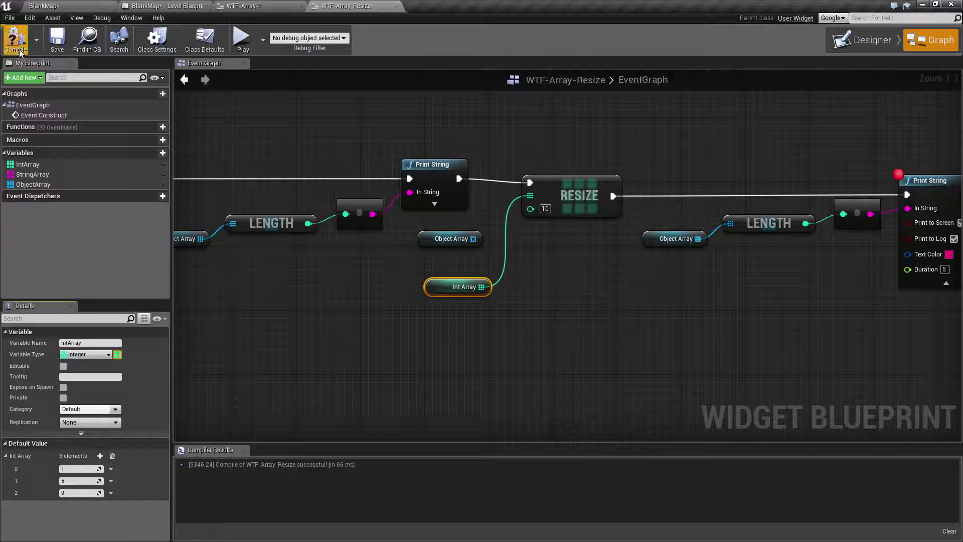
click(243, 37)
right_drag(396, 362, 452, 316)
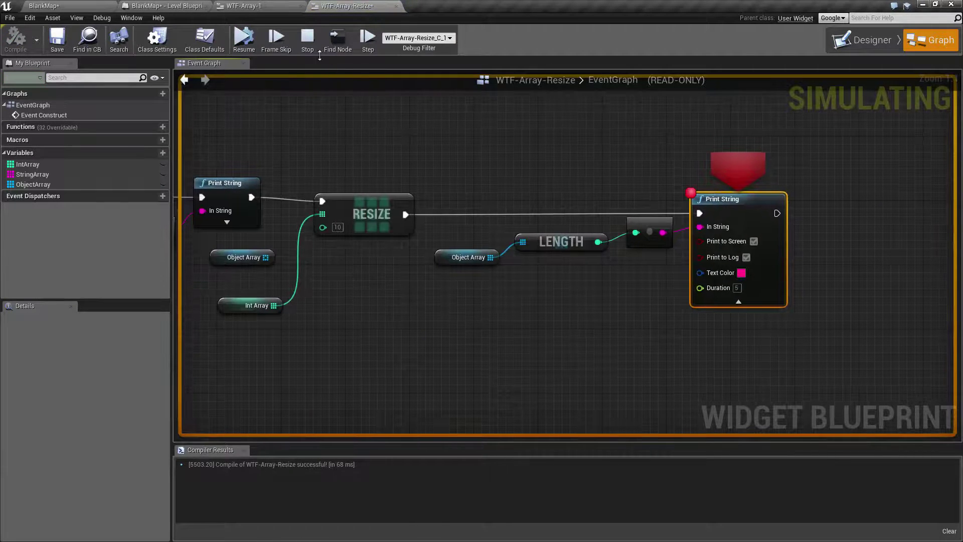
click(307, 37)
mouse_move(527, 316)
right_down()
mouse_move(769, 292)
mouse_move(552, 311)
right_up()
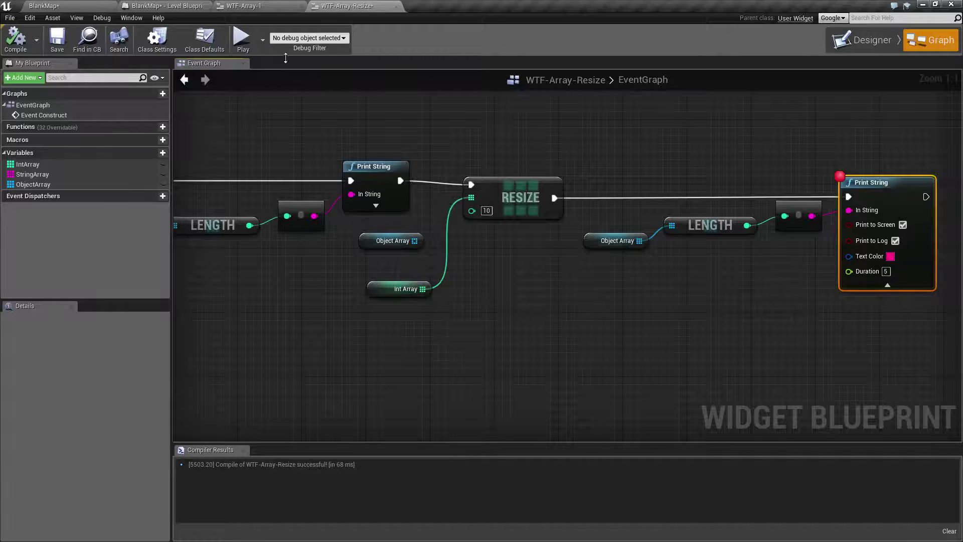
click(243, 38)
mouse_move(660, 323)
right_down()
mouse_move(338, 345)
mouse_move(655, 353)
right_up()
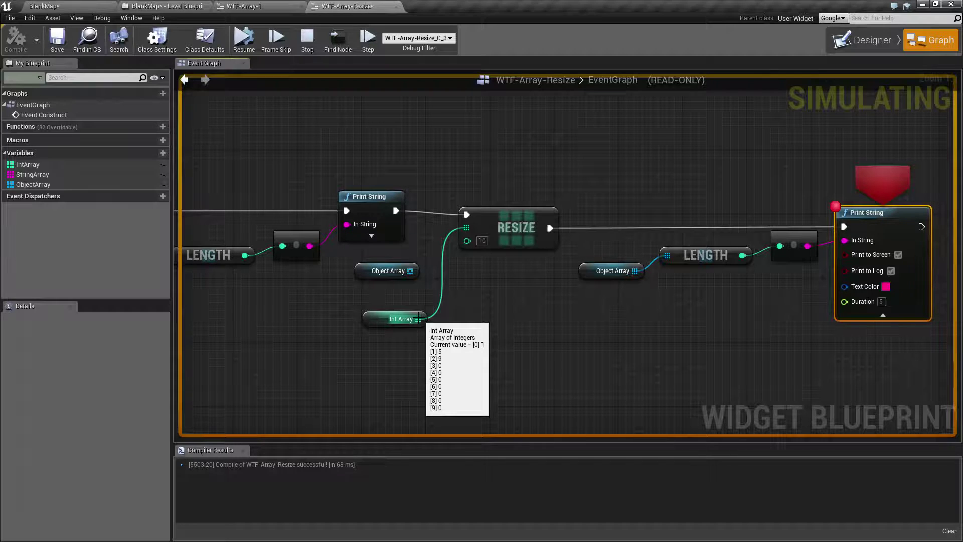
click(307, 37)
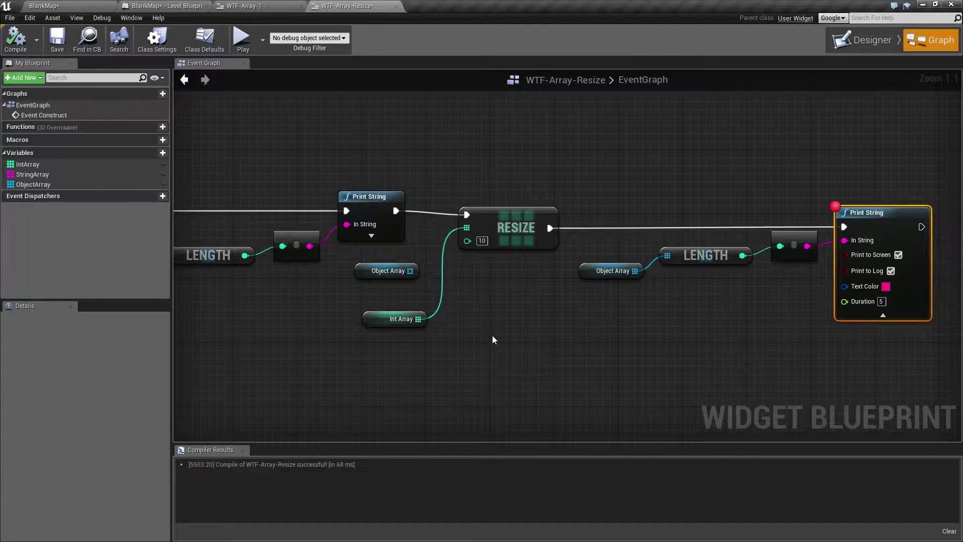
click(399, 318)
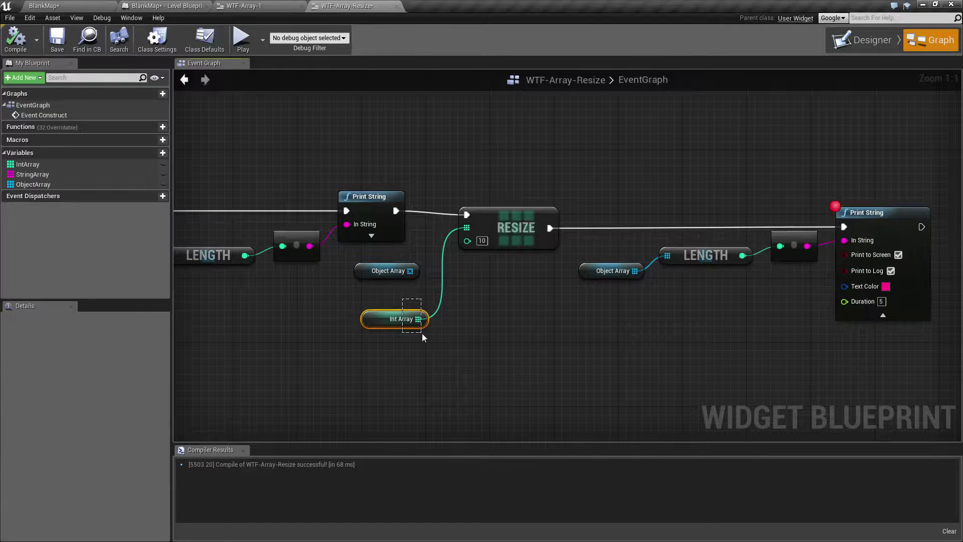
click(489, 281)
drag(524, 350, 427, 186)
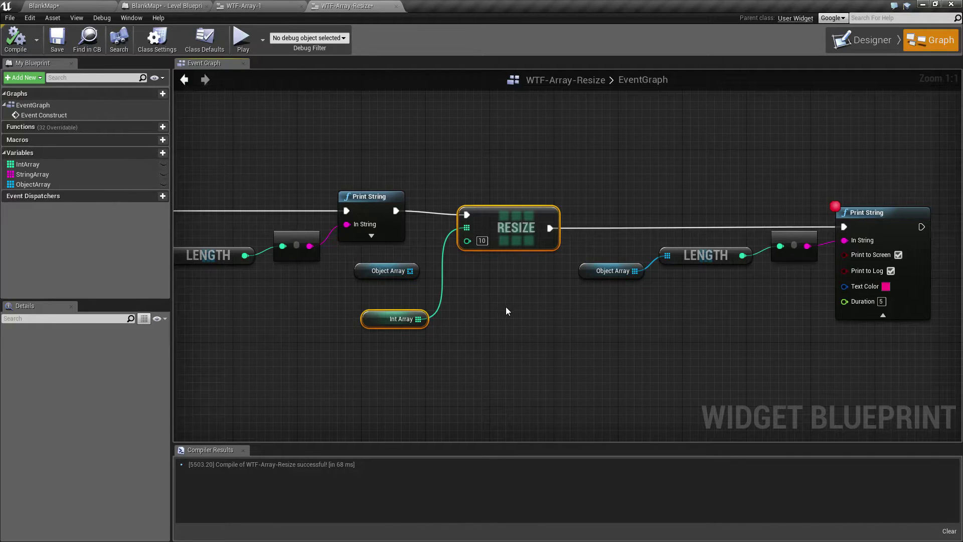
drag(494, 342, 424, 191)
click(518, 304)
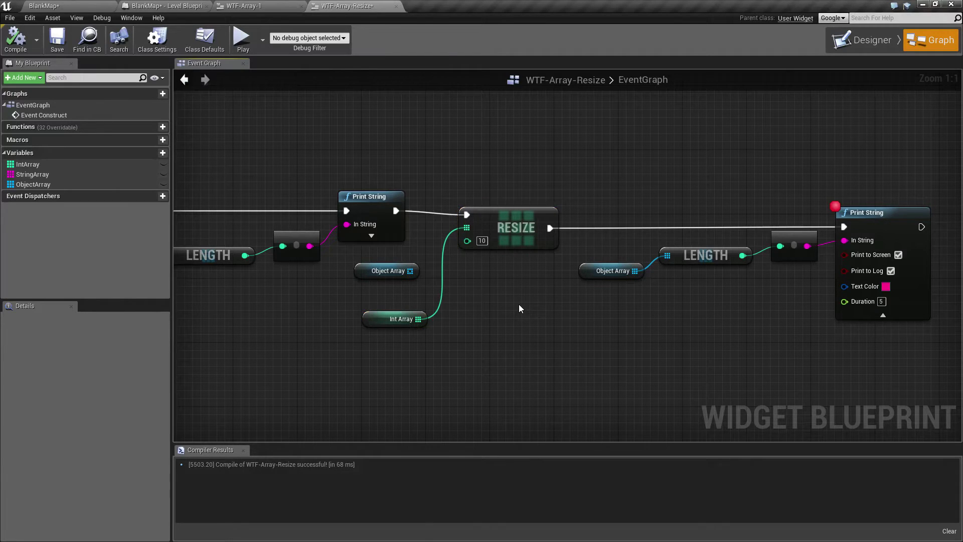